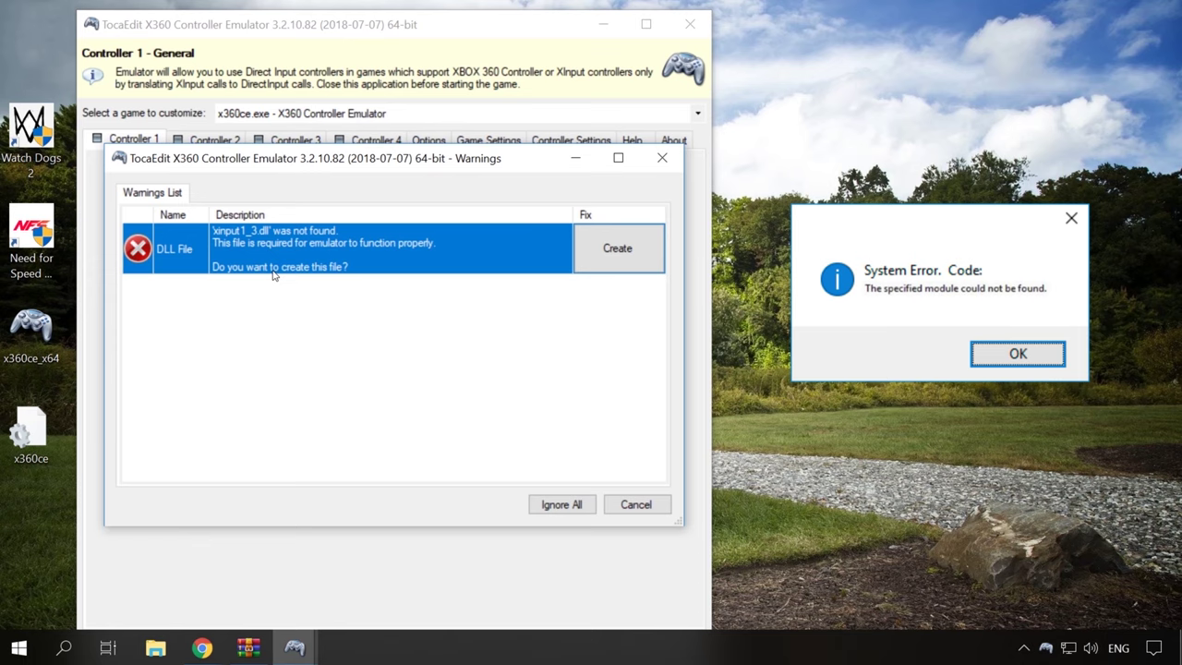
Create the missing xinput1_3.dll and load the automatically found default settings for both Twin USB Gamepads
key(Return)
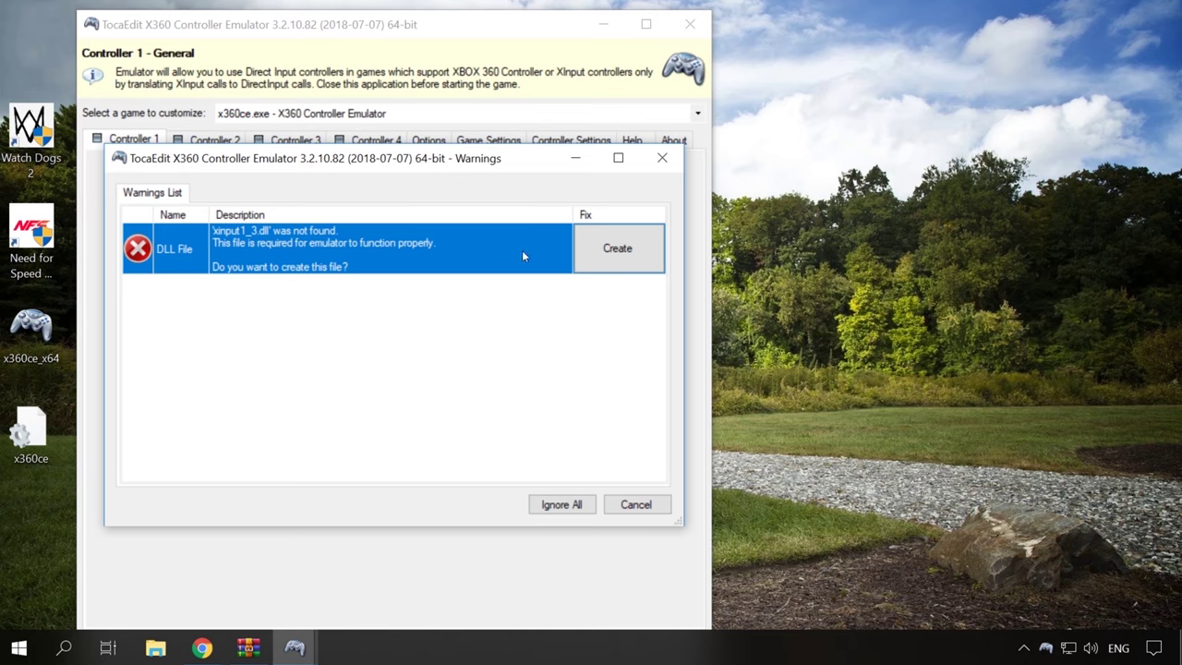
click(632, 256)
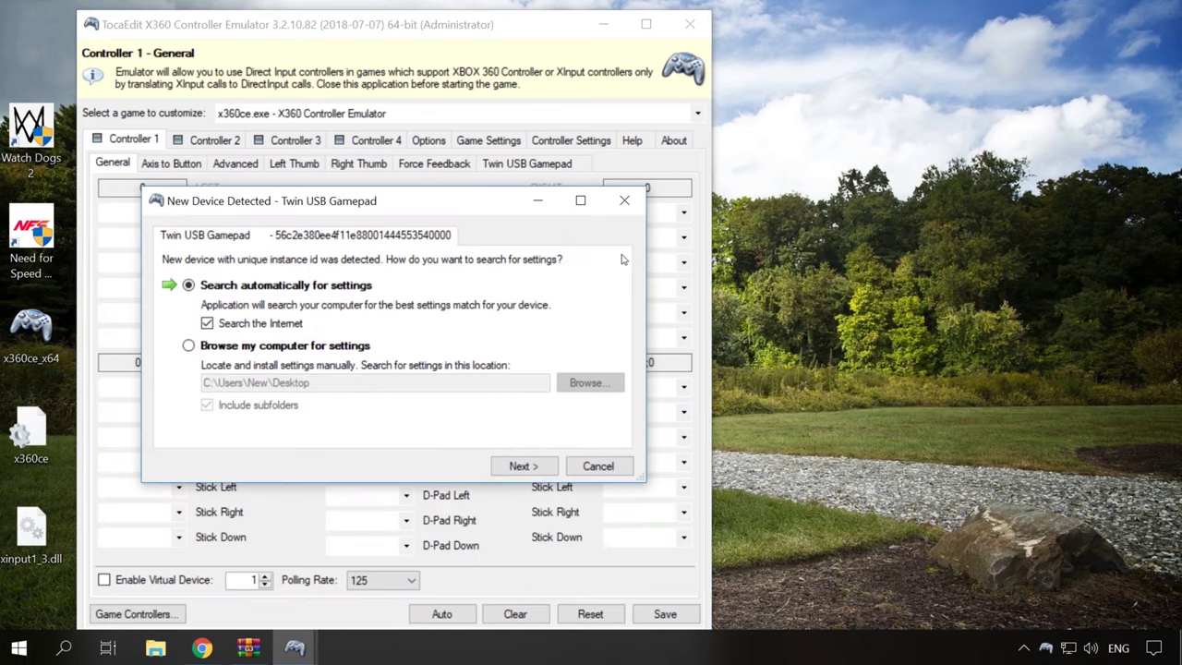
click(523, 466)
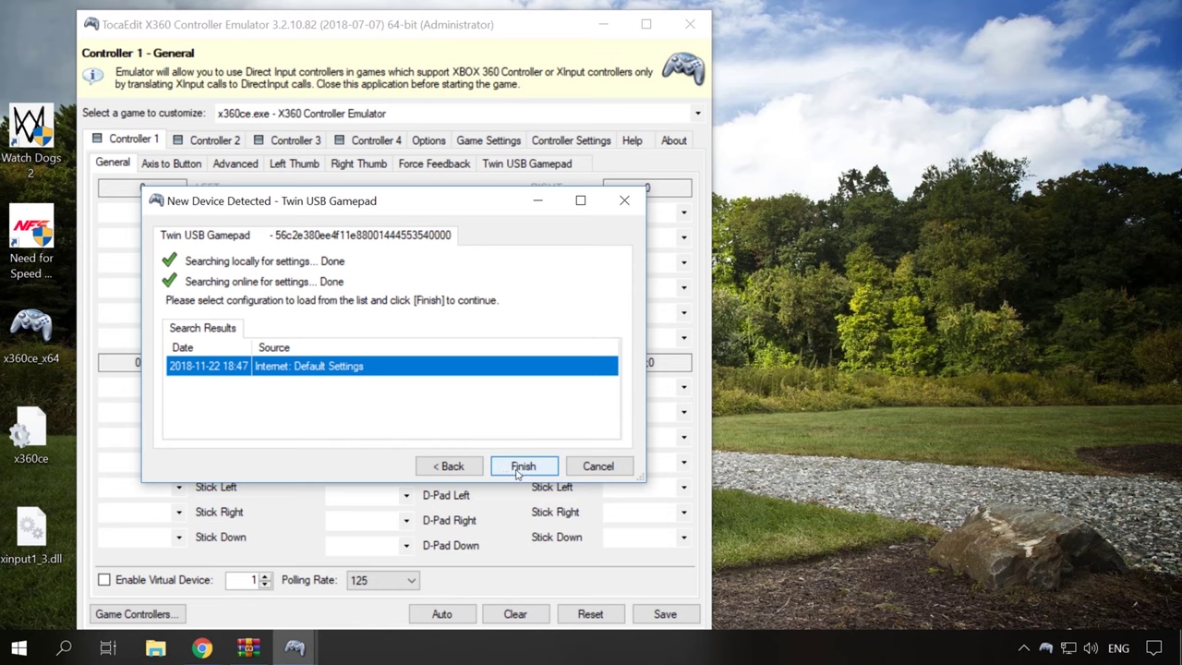
click(521, 467)
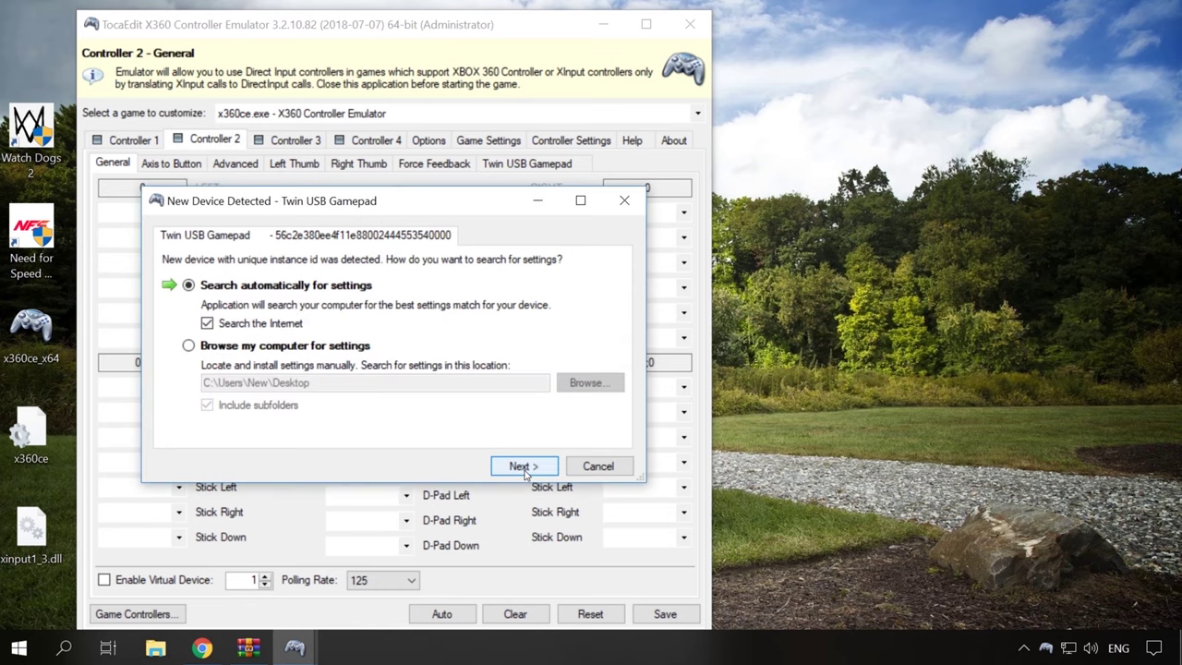
click(523, 466)
click(523, 468)
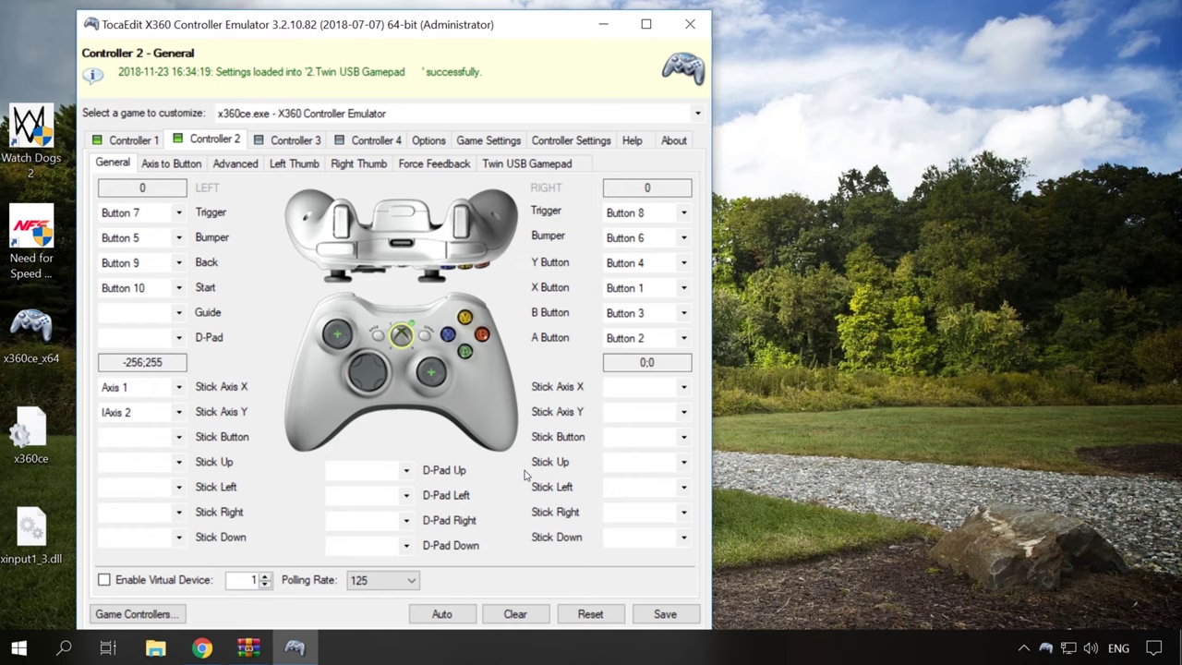
Review the most popular settings available for the connected controllers
click(566, 140)
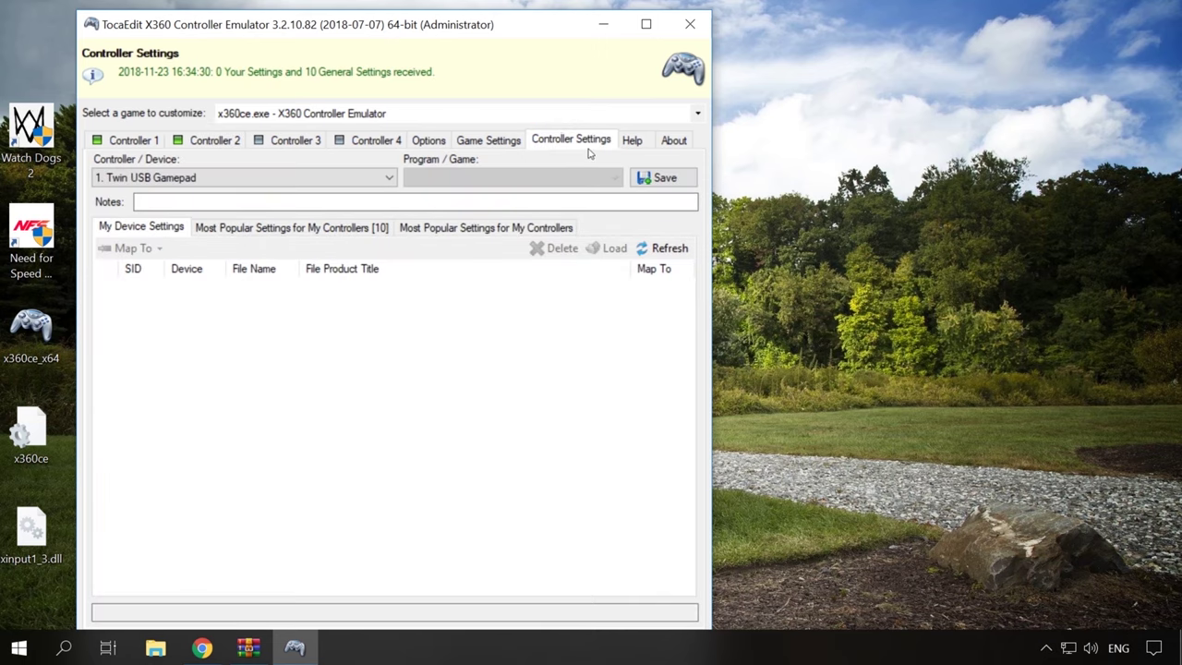
click(290, 235)
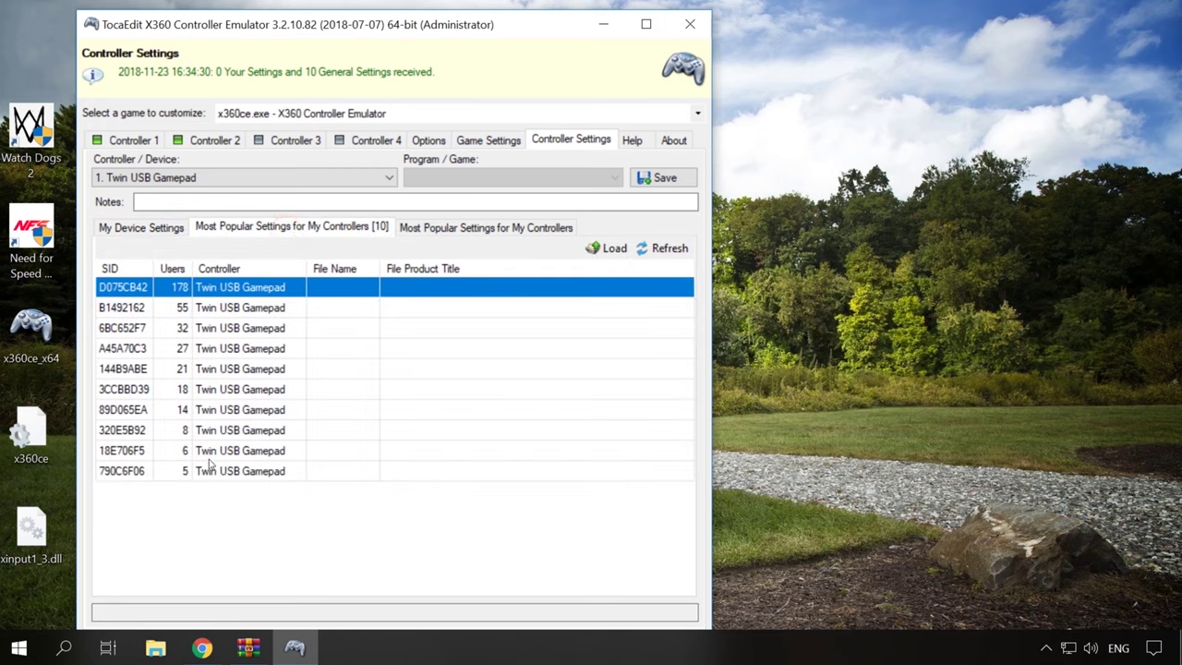
Record Button 1 as the new assignment for Controller 1's Y button and save the mapping
click(129, 140)
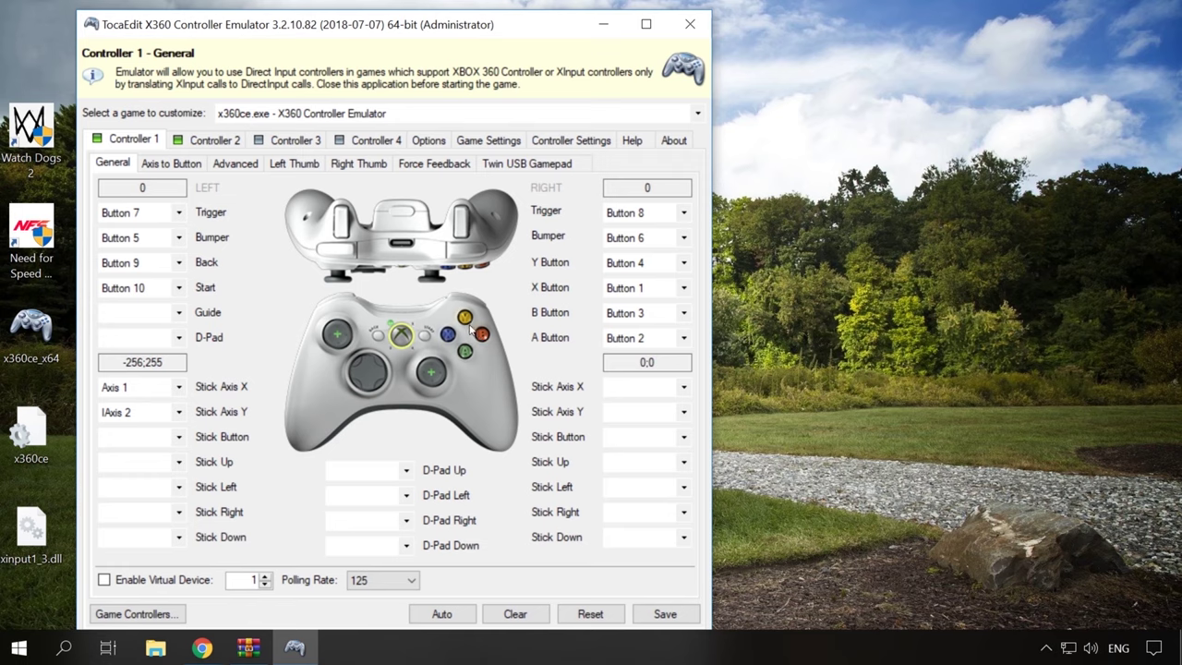
click(684, 265)
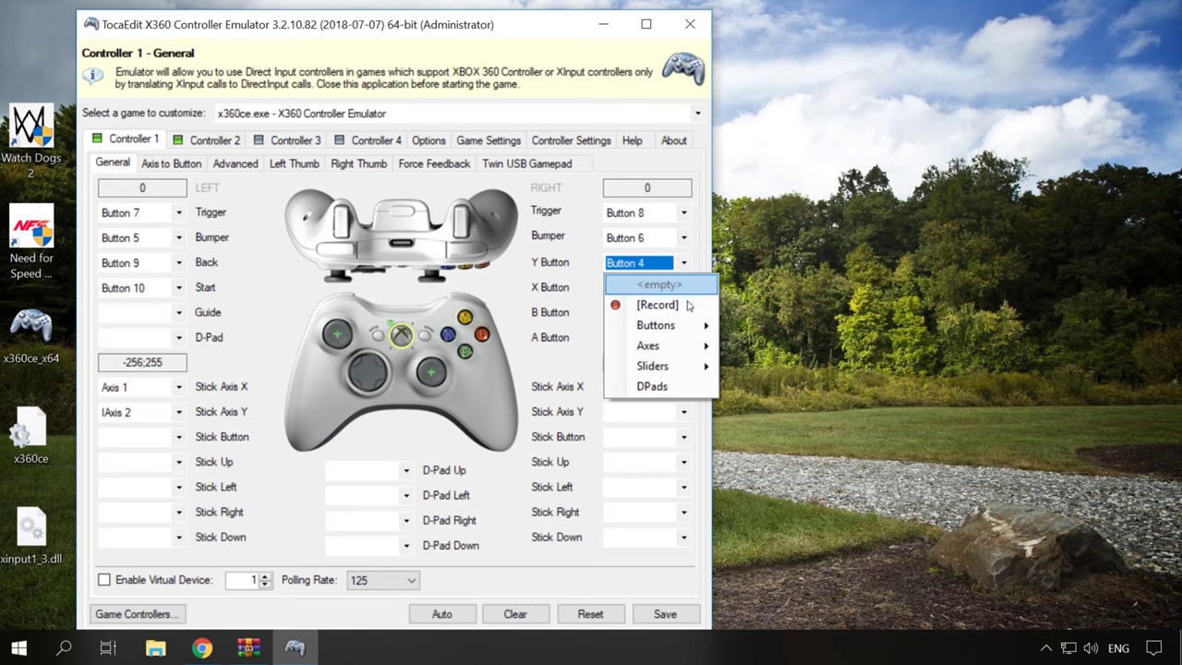
click(688, 306)
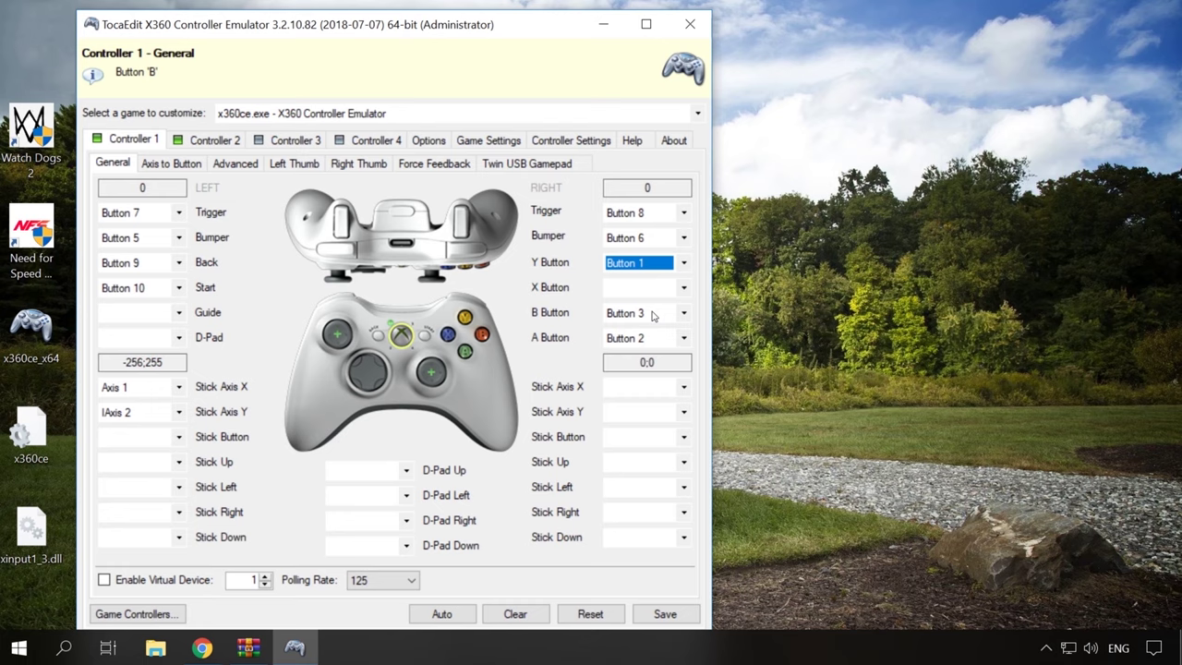
click(665, 622)
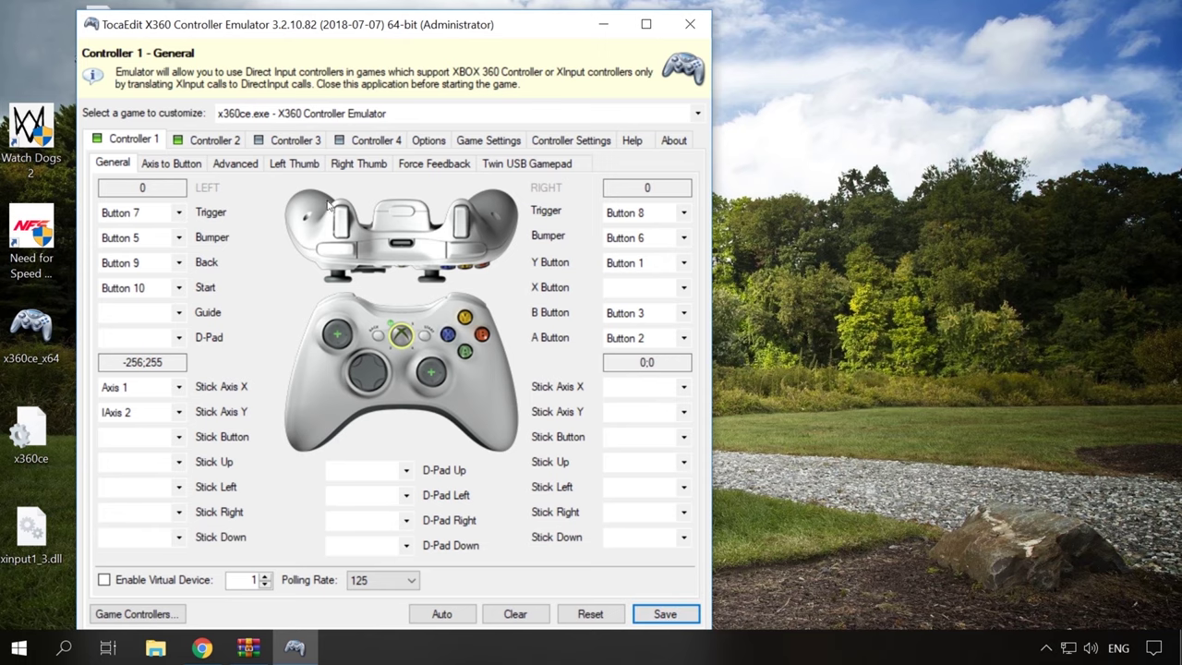
Check Controller 1's left and right thumbstick settings, save them, and return to the general button mapping
click(307, 168)
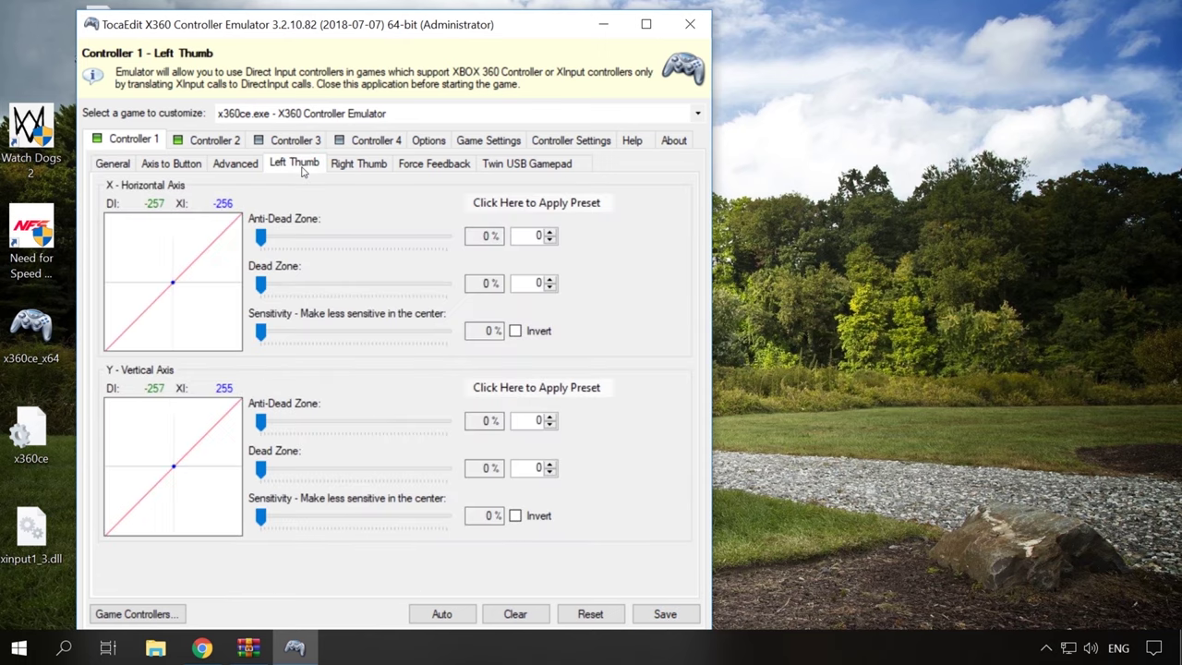
click(363, 164)
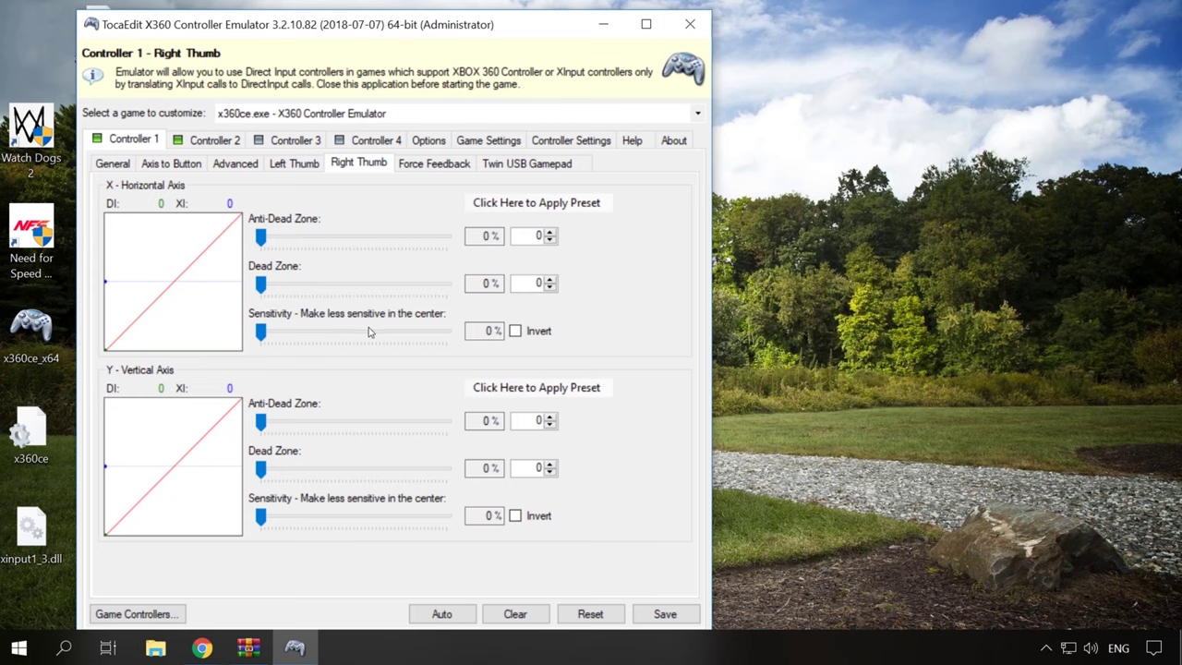
click(663, 618)
click(112, 163)
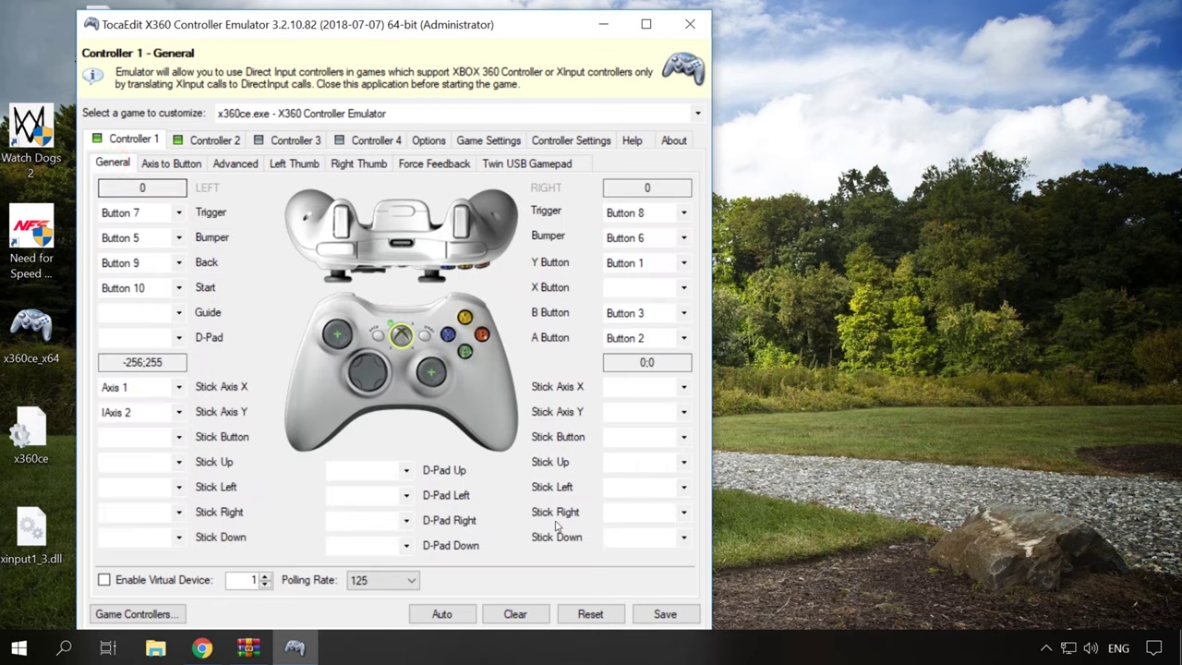
Close the emulator and copy the x360ce configuration and xinput1_3.dll files from the desktop into the Need for Speed Payback folder
click(689, 25)
drag(92, 401, 37, 518)
right_click(44, 434)
click(102, 319)
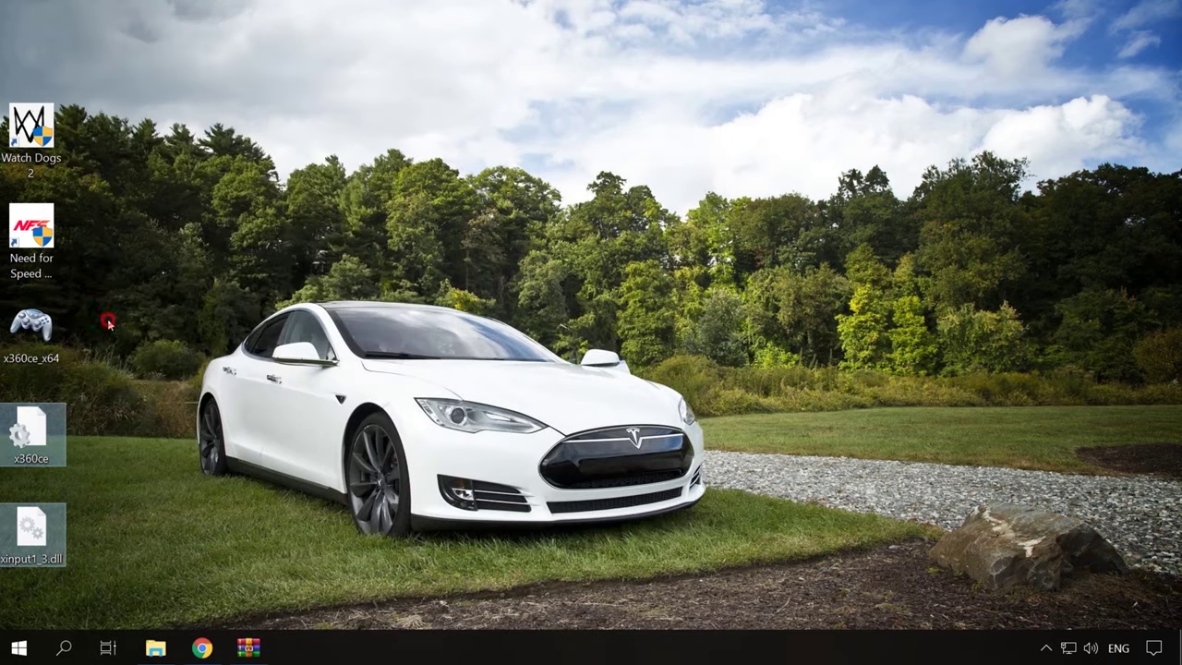
click(155, 647)
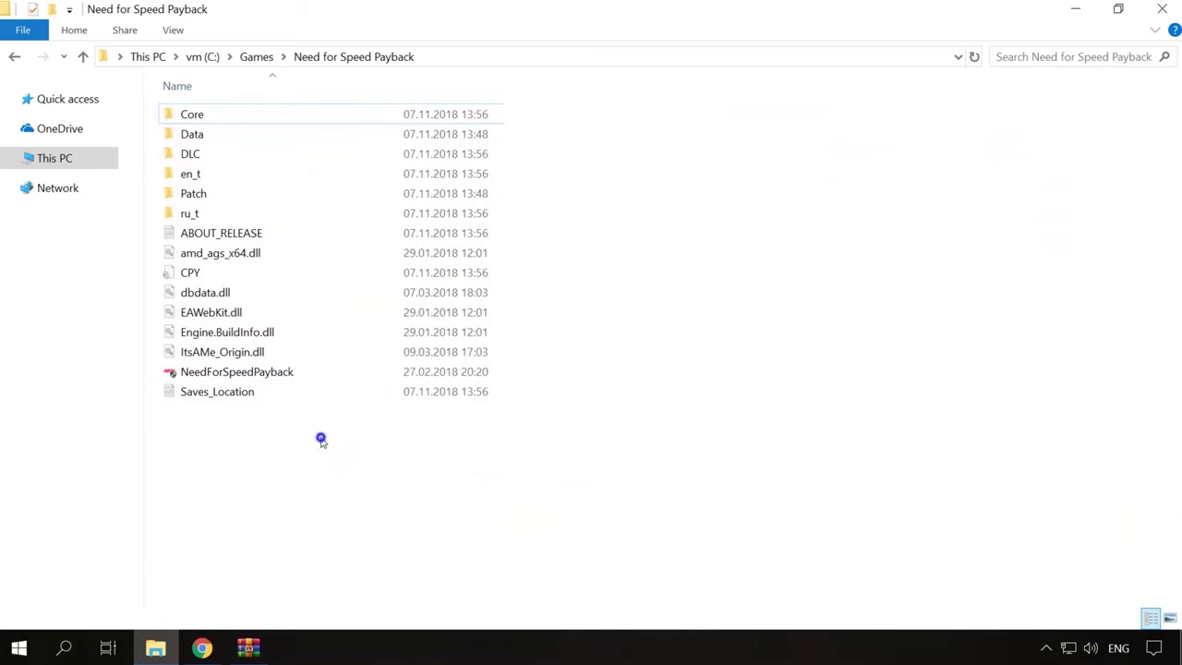
right_click(320, 439)
click(413, 327)
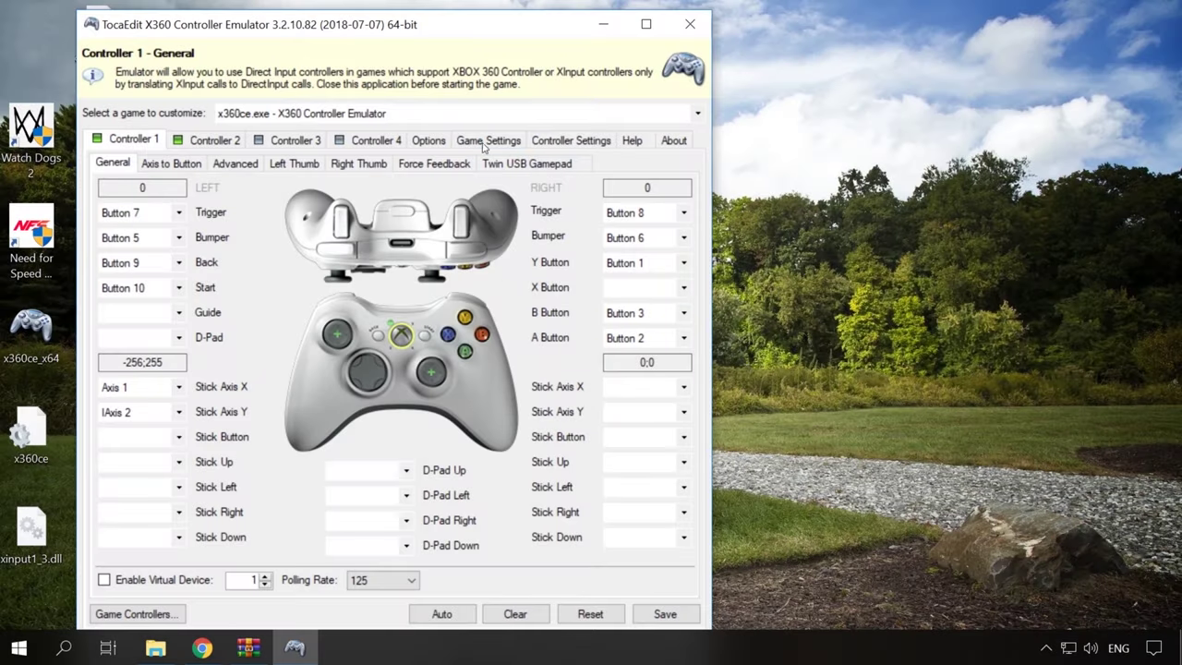
Add the NeedForSpeedPayback executable to the emulator's game settings
click(502, 146)
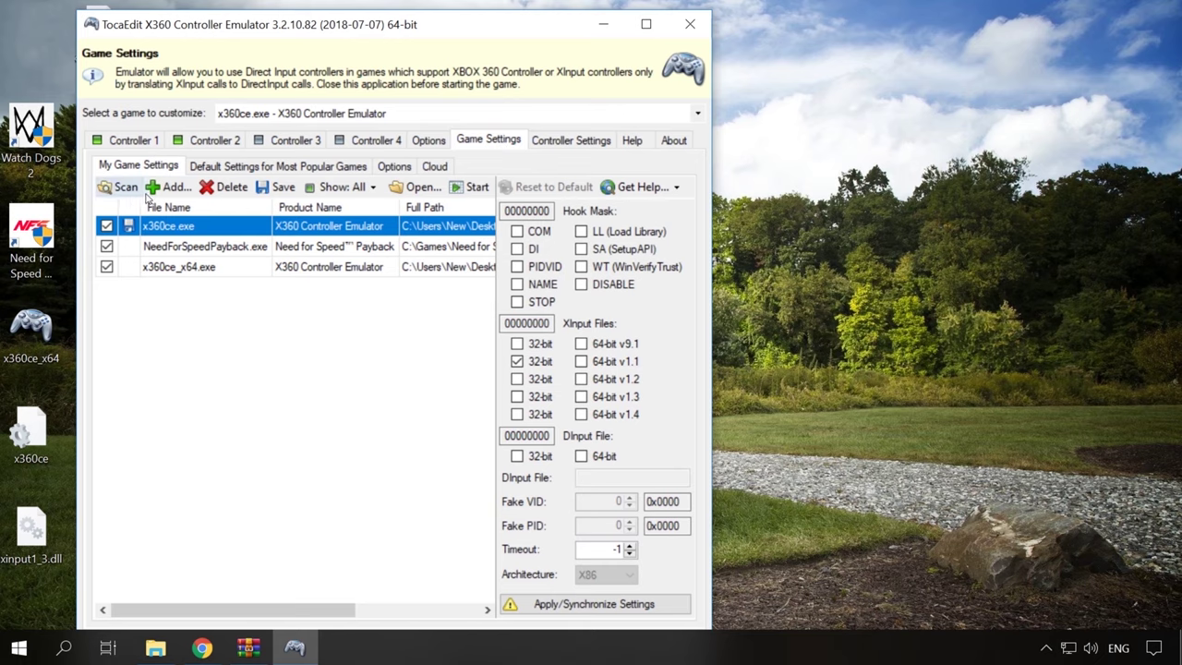
click(171, 187)
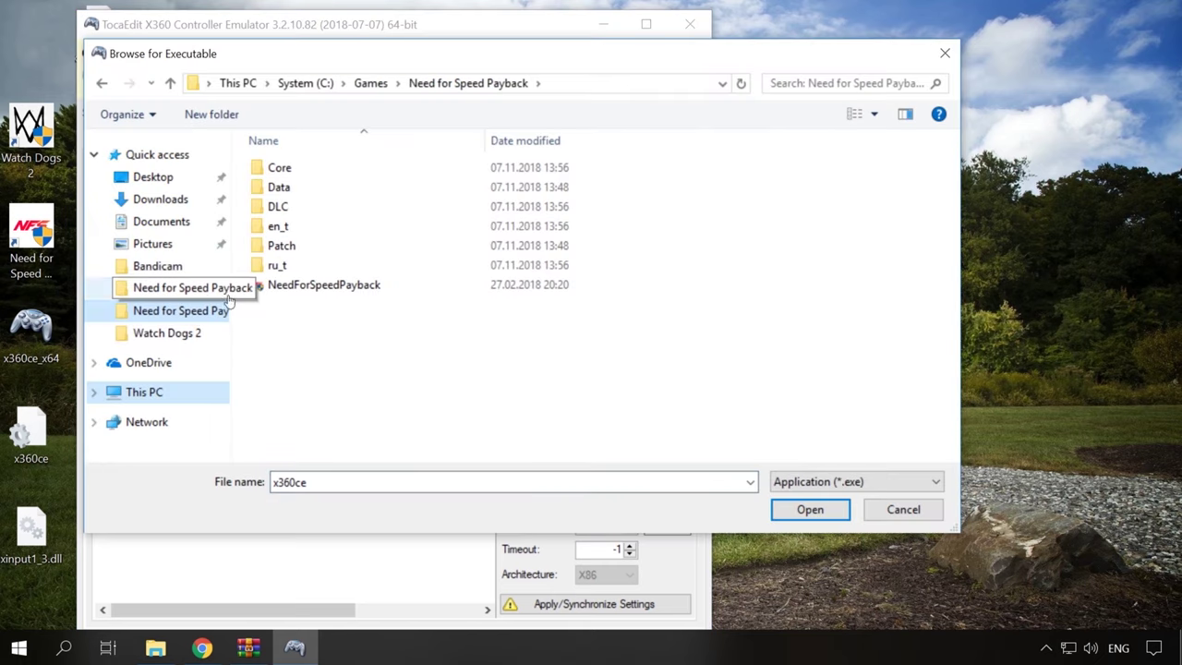
click(323, 286)
click(836, 513)
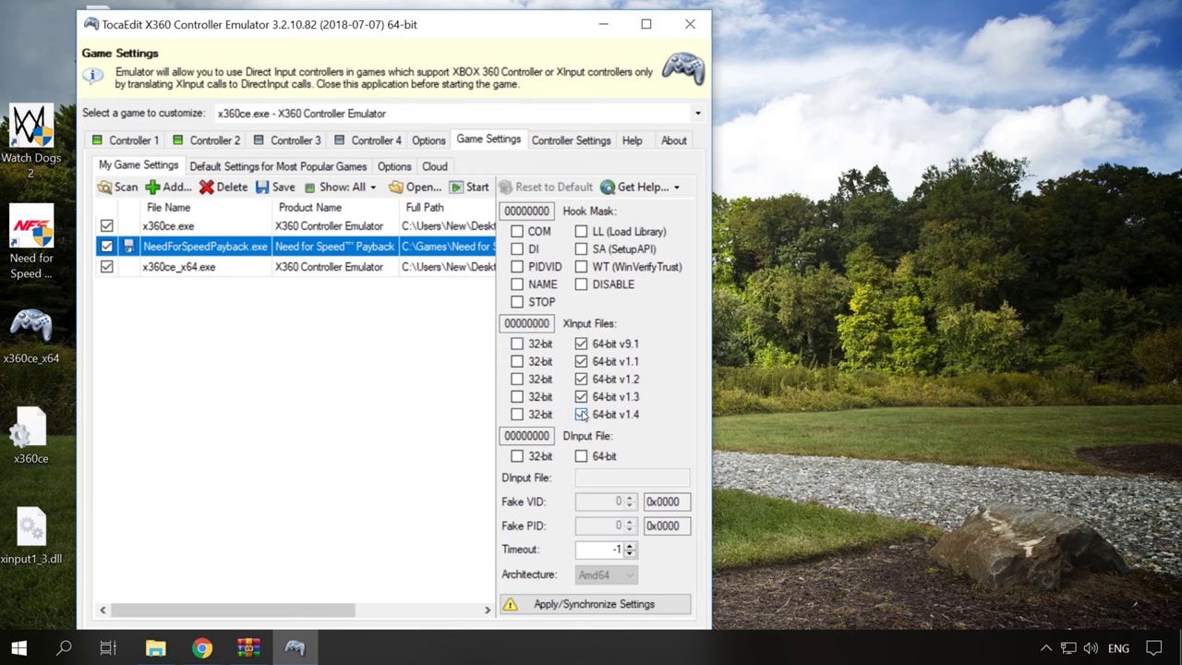
Enable 64-bit XInput files v9.1 through v1.4 and the COM hook mask for NeedForSpeedPayback.exe, then synchronize the settings to the game folder
click(581, 344)
click(581, 344)
click(518, 233)
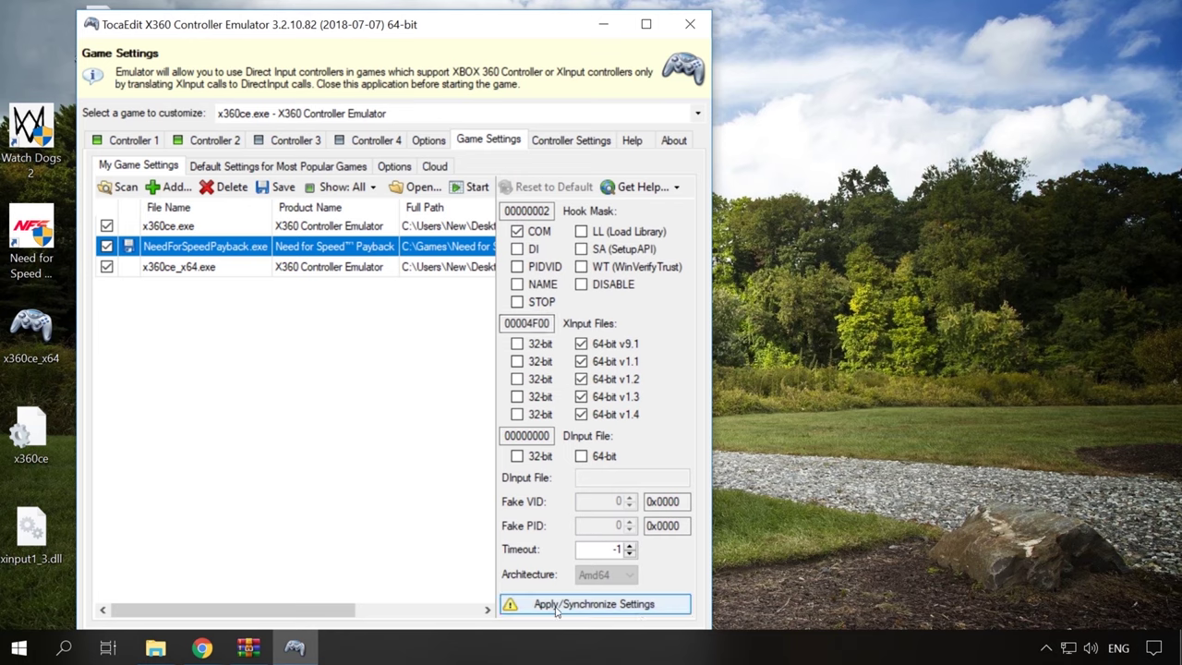
click(614, 610)
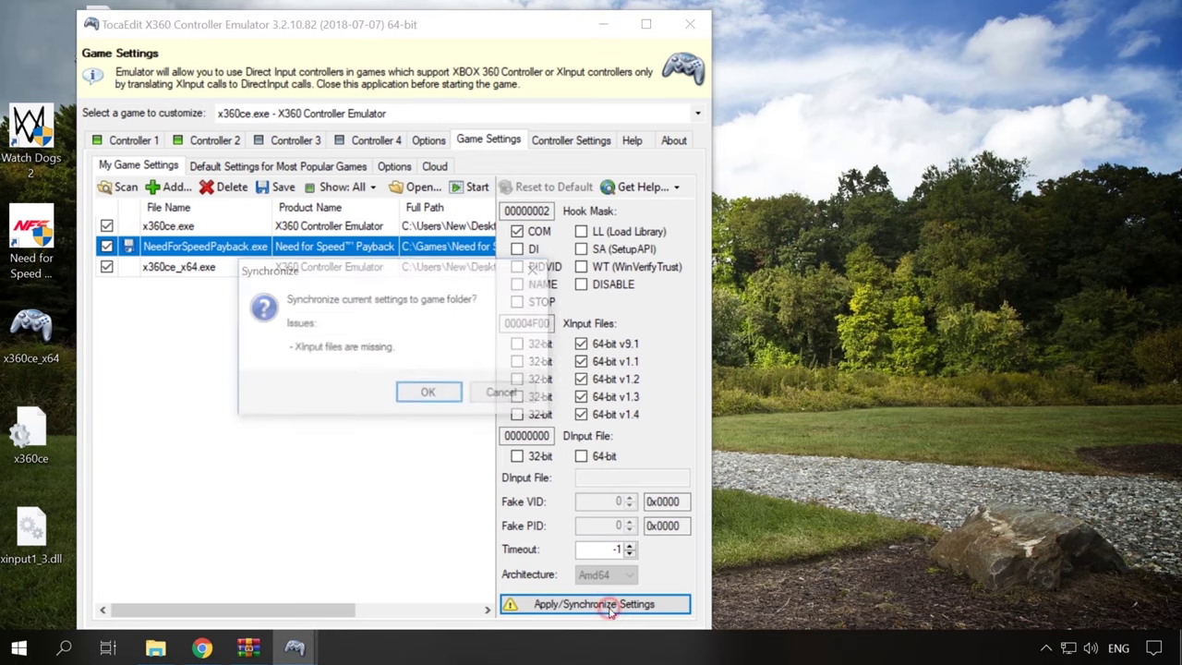
click(430, 396)
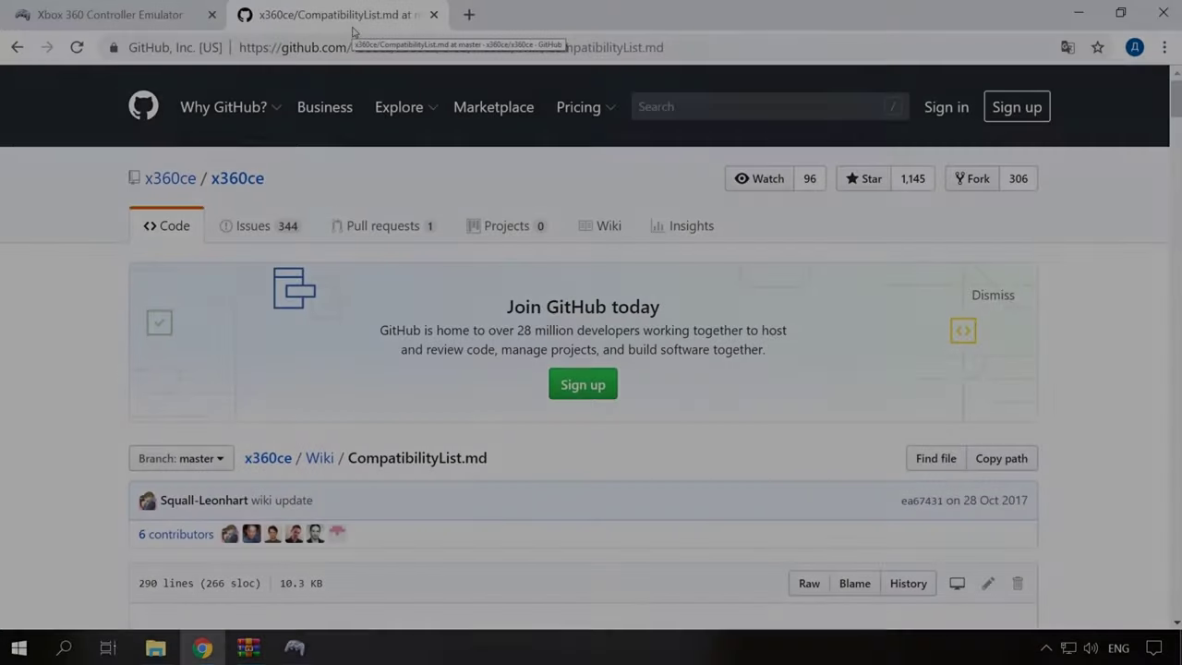
Look through the x360ce game compatibility list on GitHub in the browser
scroll(309, 413, down, 3)
scroll(243, 420, down, 4)
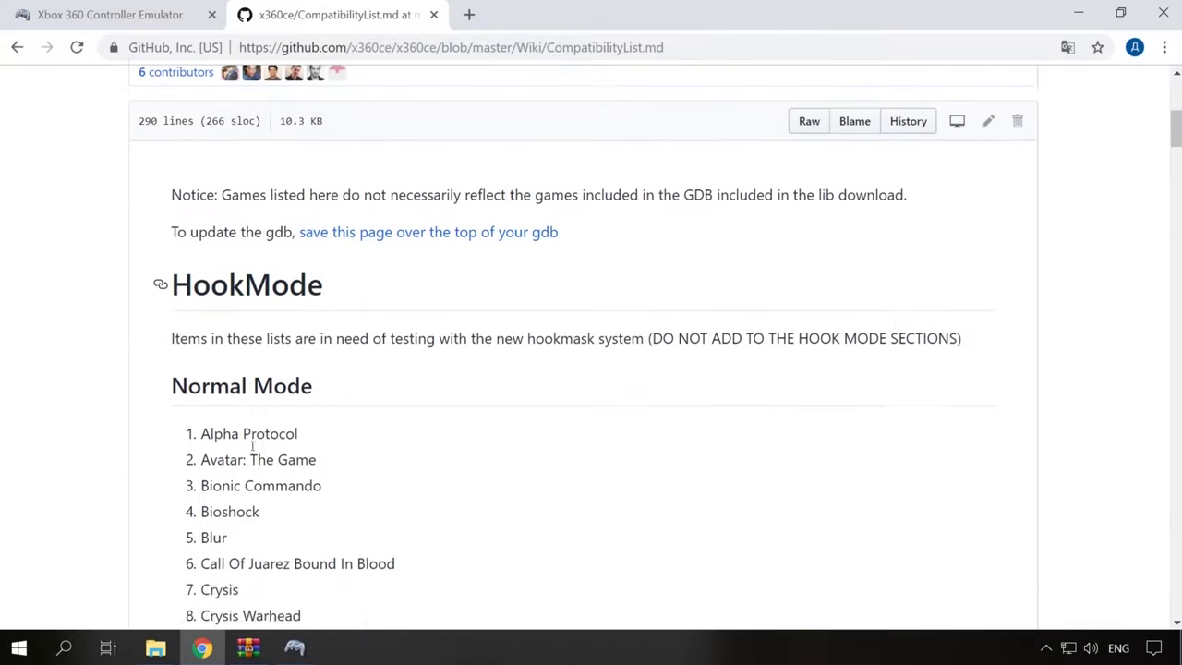
scroll(240, 381, down, 11)
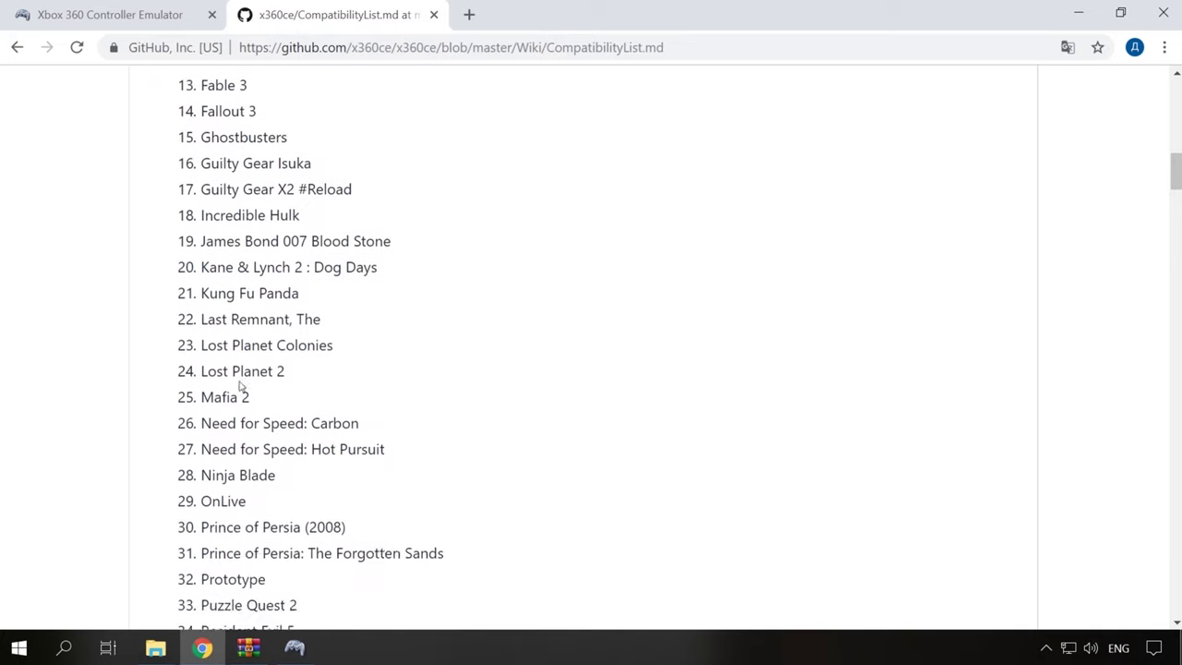
scroll(238, 383, down, 4)
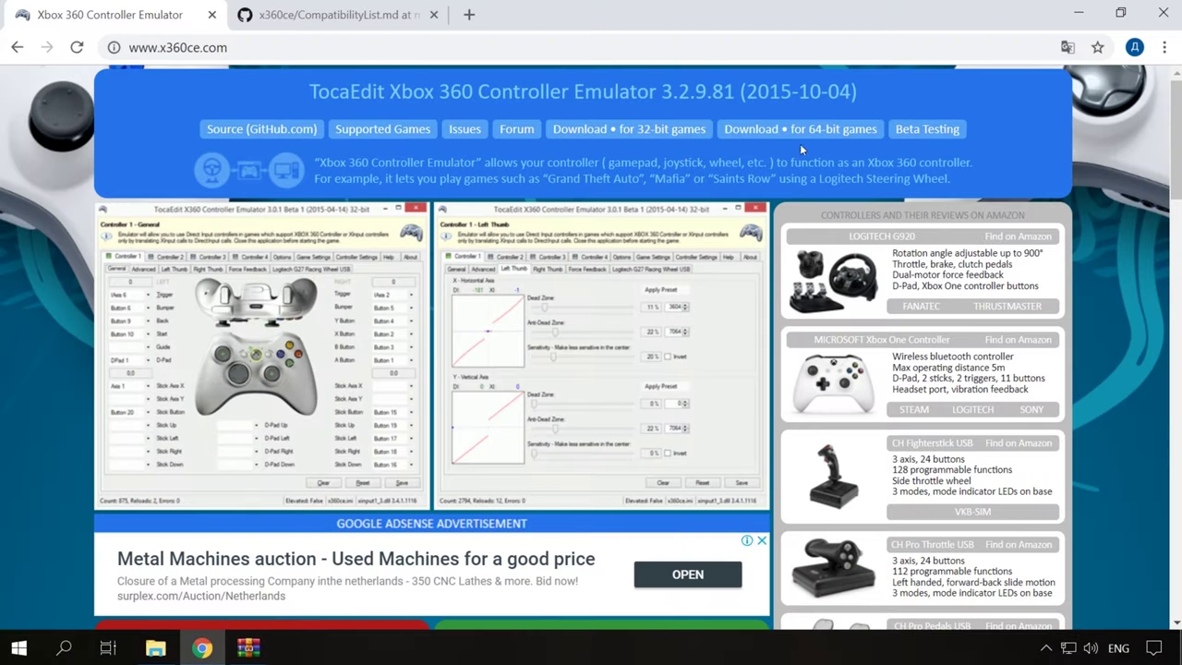
Download the x360ce 4.8.0.14 Alpha (32/64-bit) archive from the emulator's beta testing page
click(924, 131)
scroll(363, 425, down, 7)
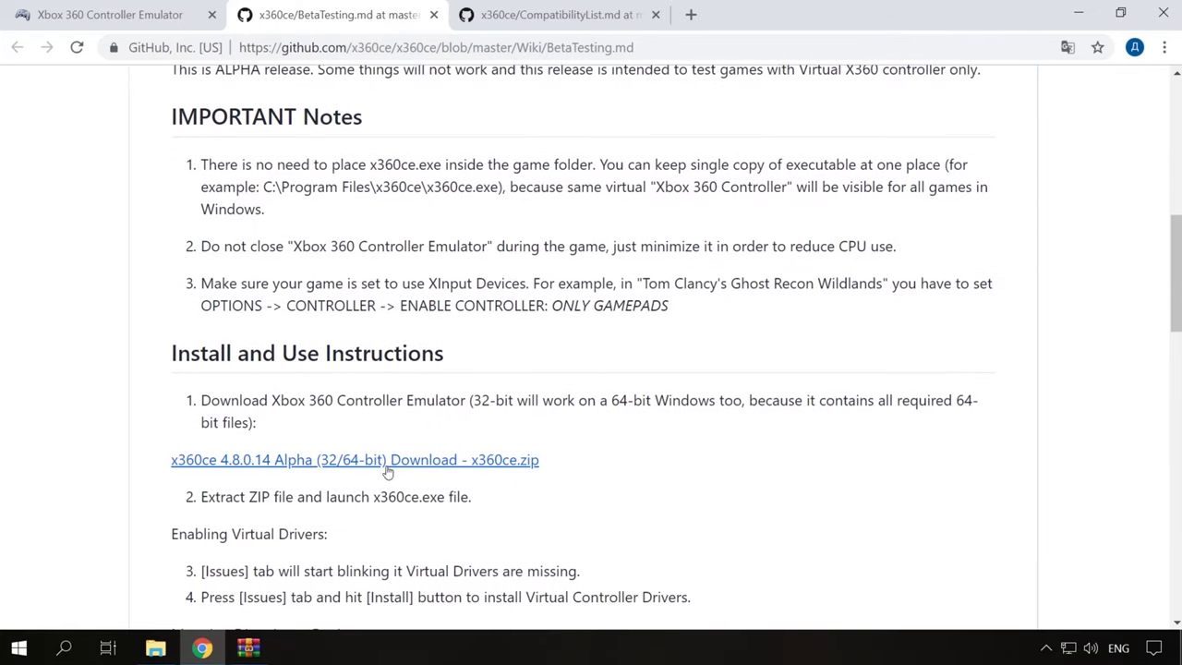
click(437, 467)
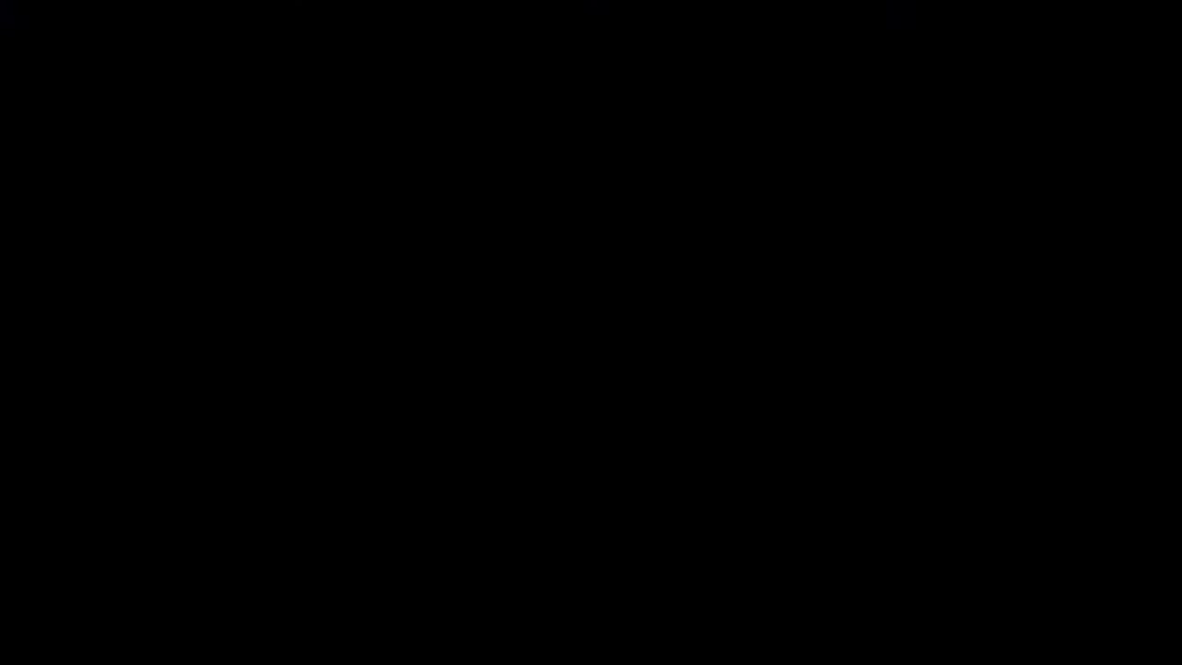
Launch the X360 Controller Emulator 4.8.0.14 Alpha from the desktop and maximize its window
click(183, 238)
double_click(183, 238)
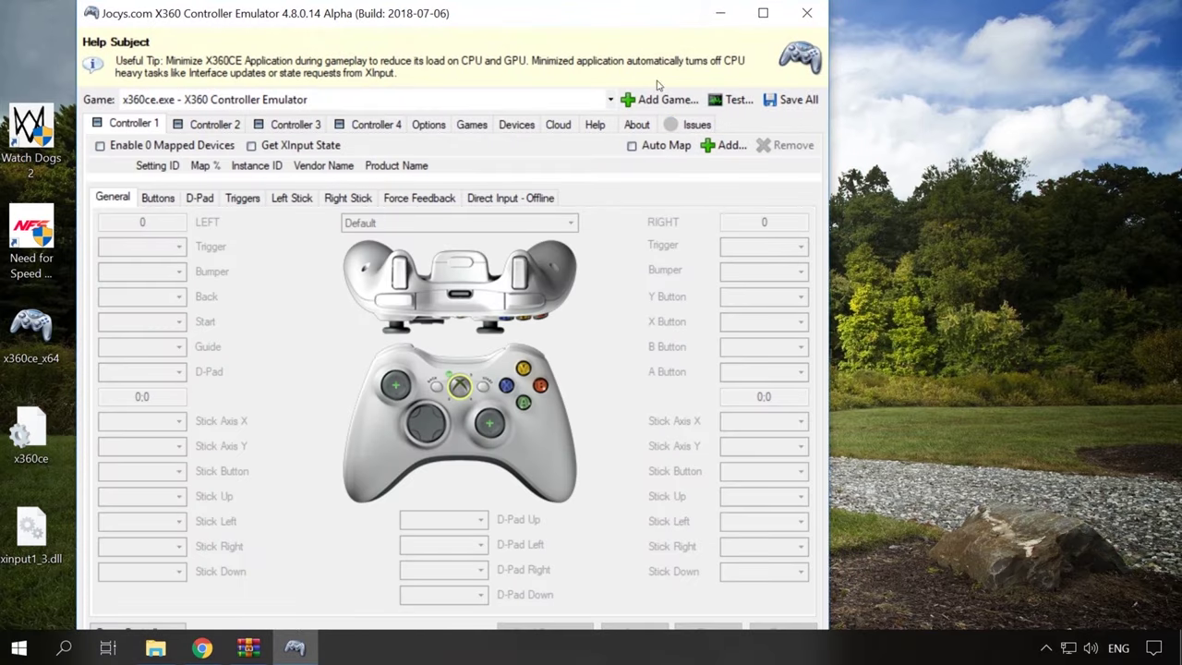
click(763, 13)
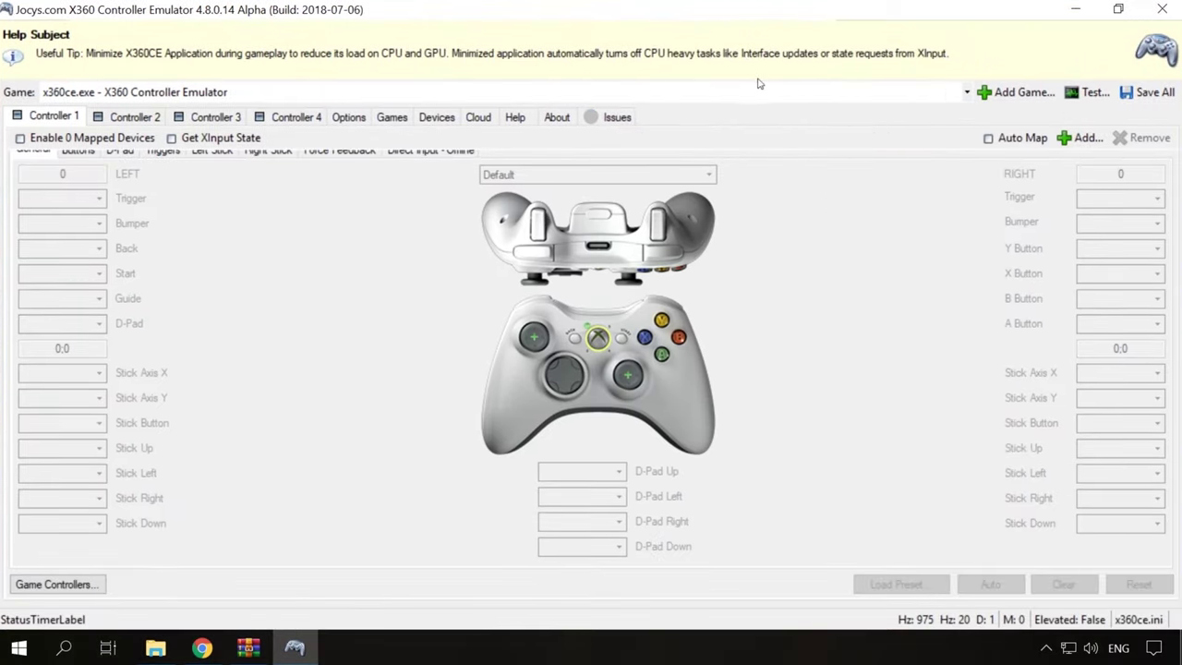
Add the NeedForSpeedPayback executable to the alpha emulator's game list
click(1016, 92)
click(123, 291)
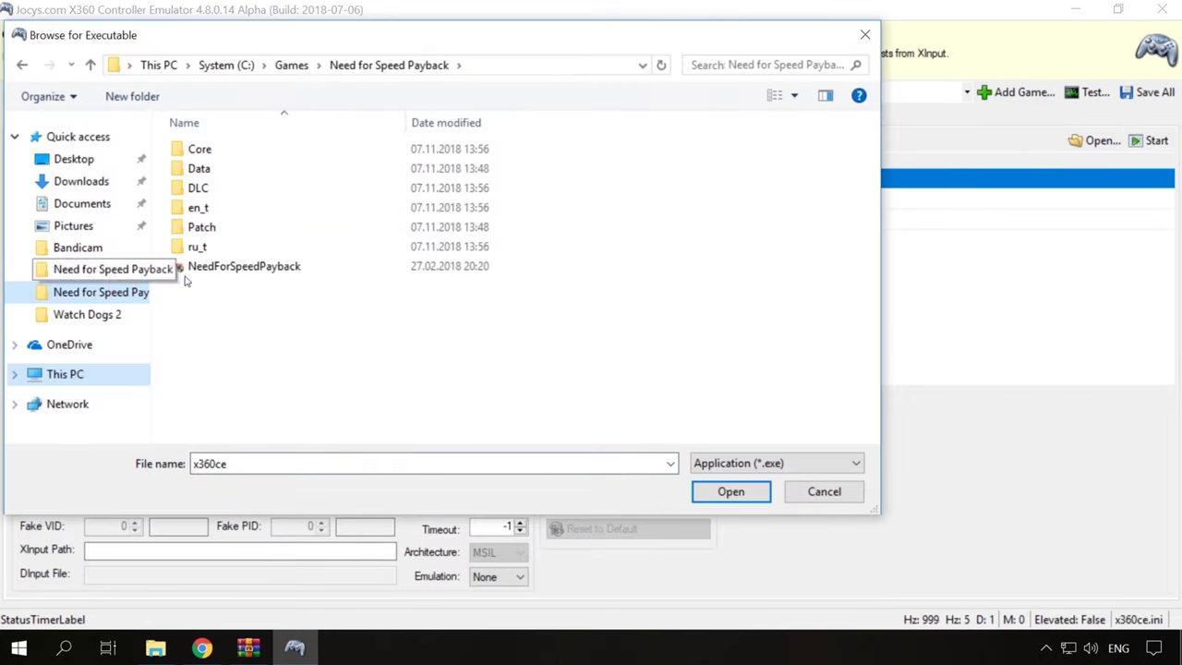
click(251, 268)
click(731, 491)
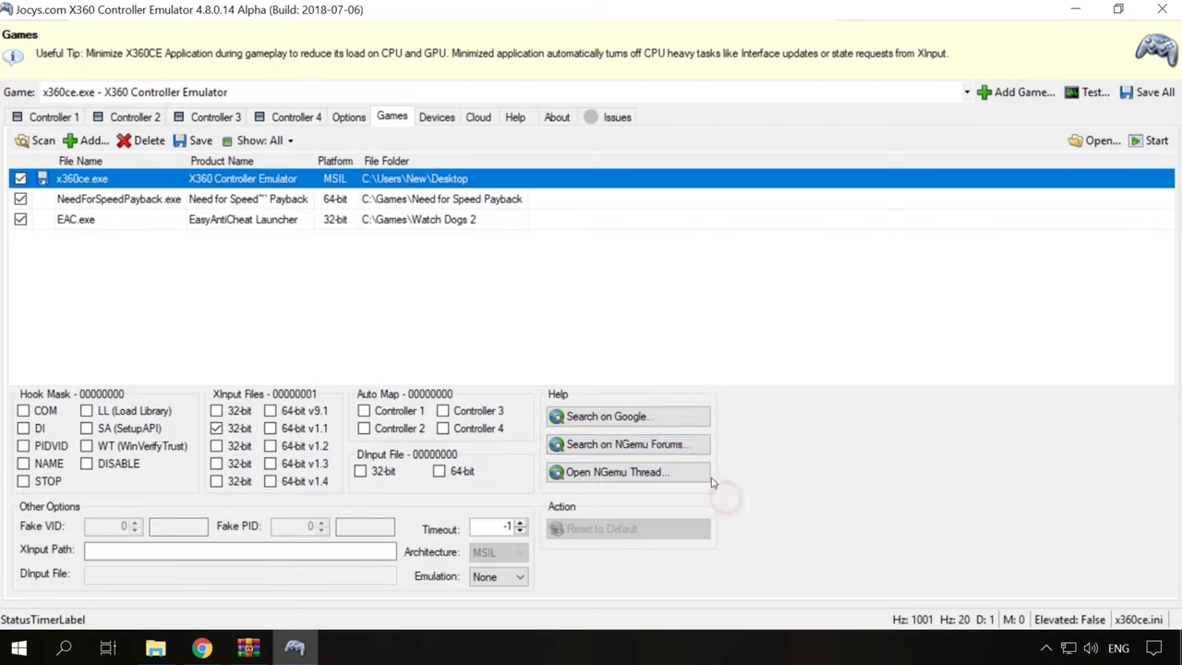
Minimize the emulator and open the properties of the Need for Speed Payback desktop shortcut
click(1076, 9)
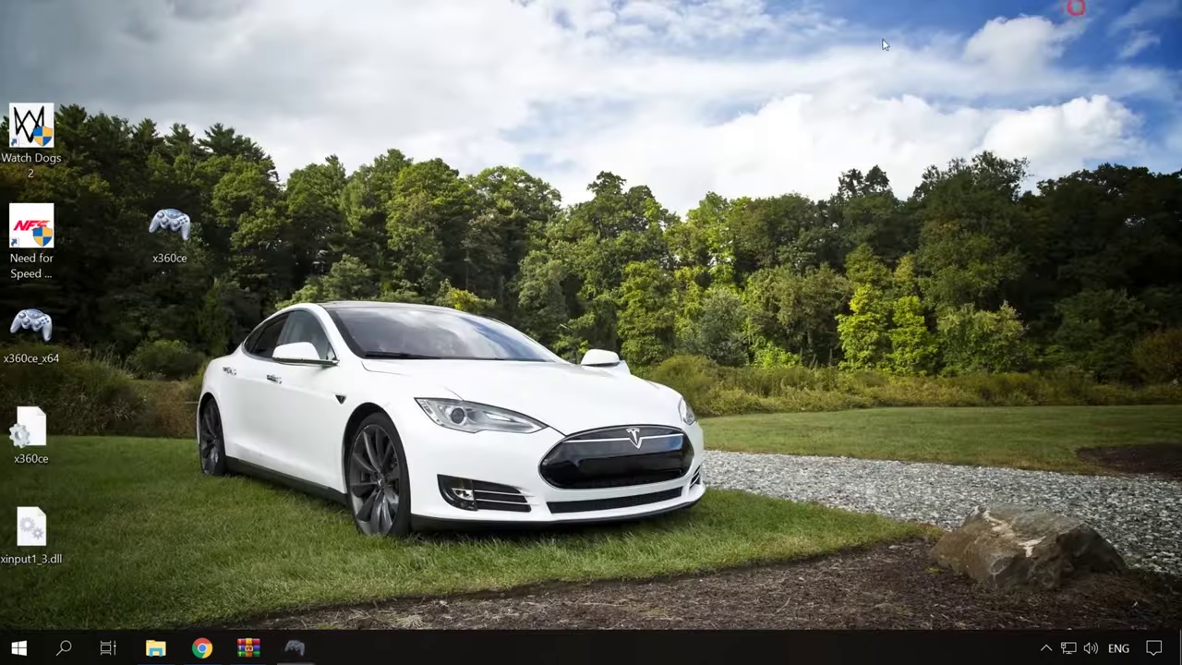
click(34, 263)
right_click(34, 263)
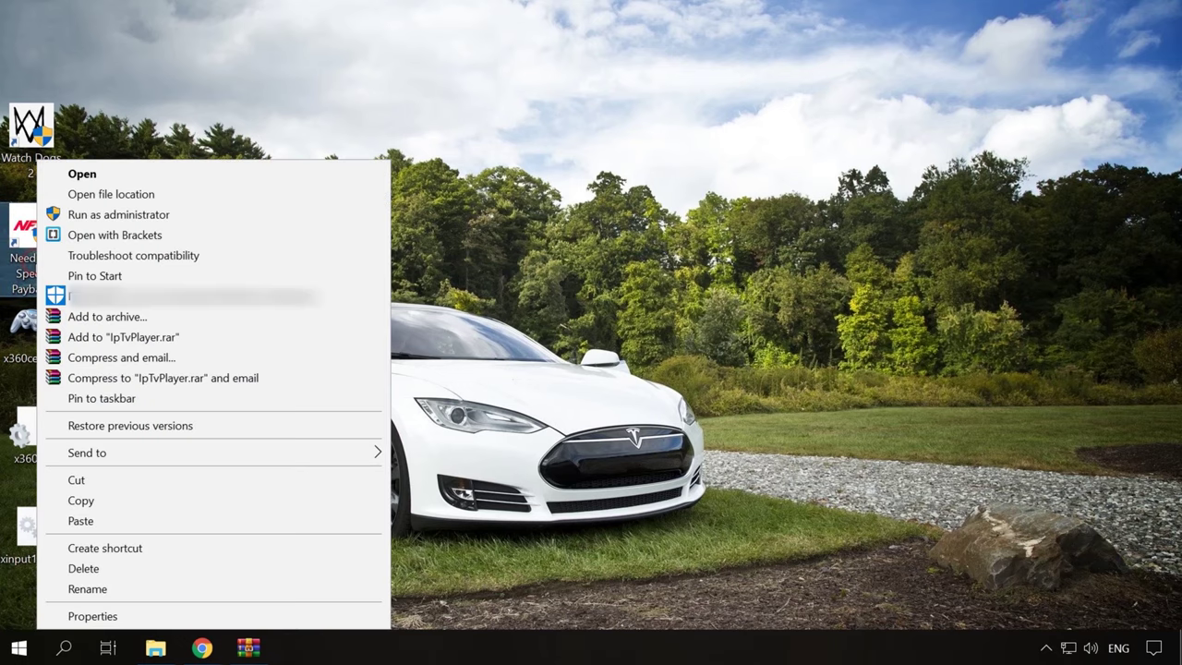
click(59, 615)
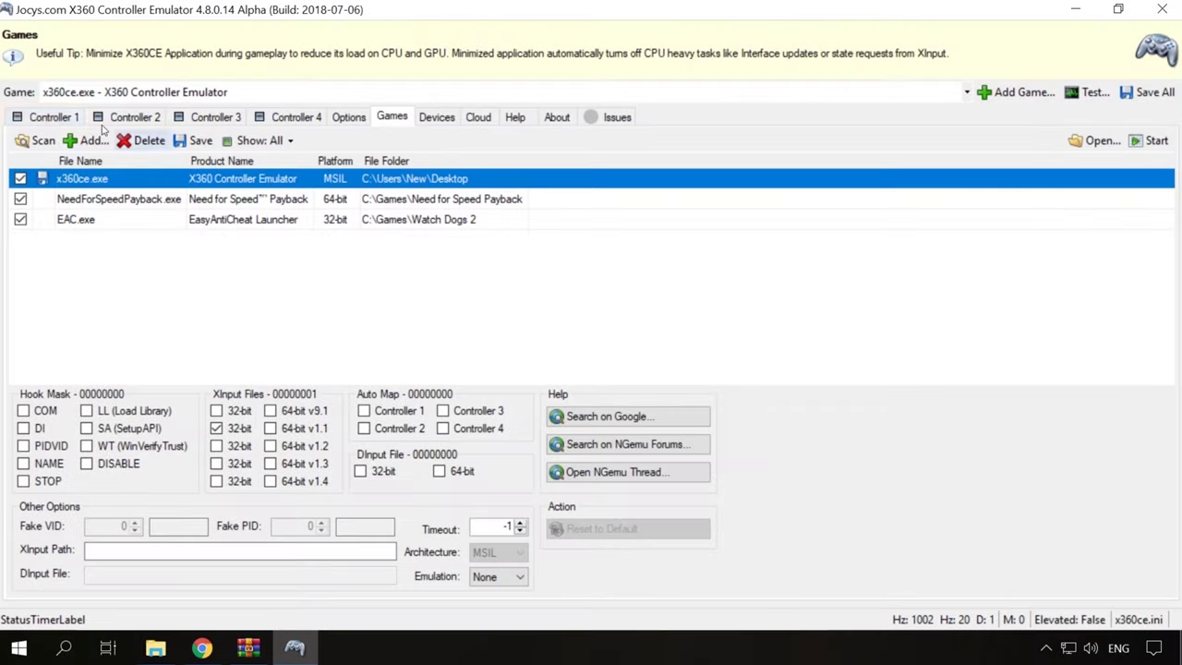
Map the first listed Twin USB Gamepad to Controller 1 in the alpha emulator
click(51, 118)
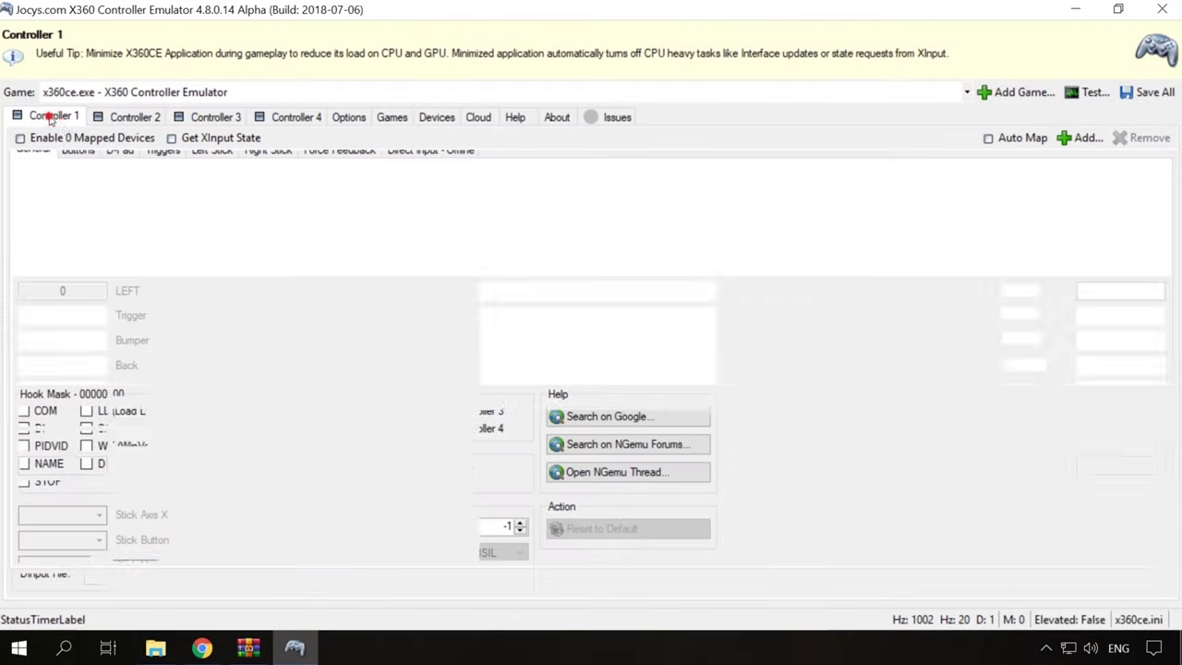
click(1083, 139)
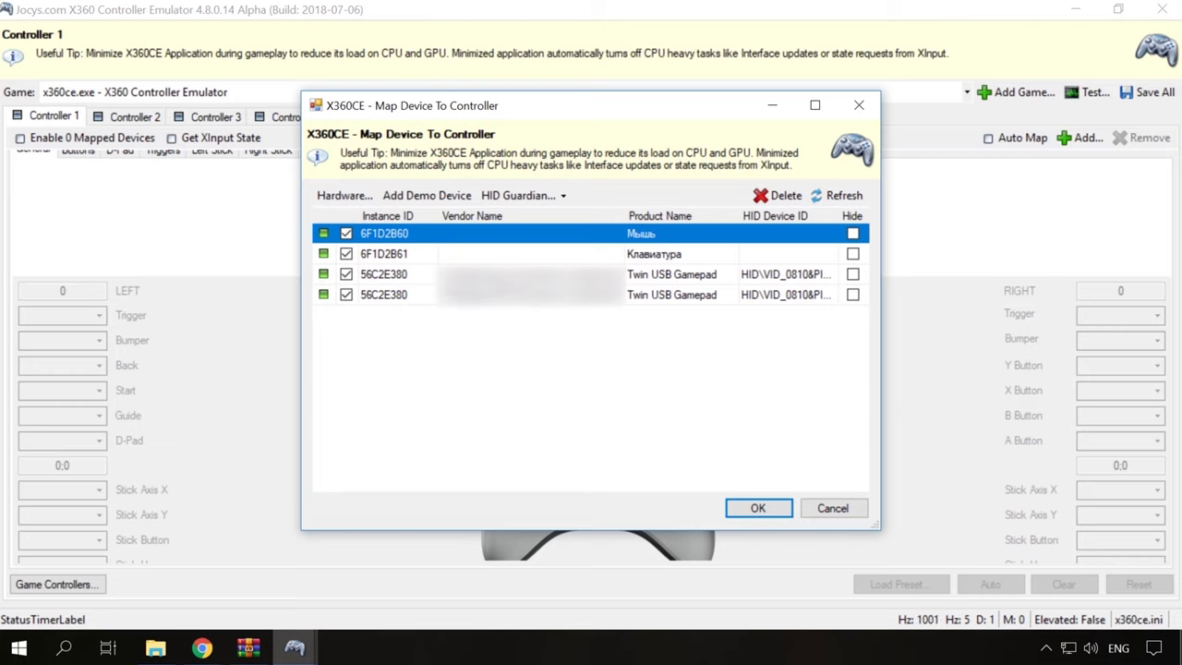
click(510, 273)
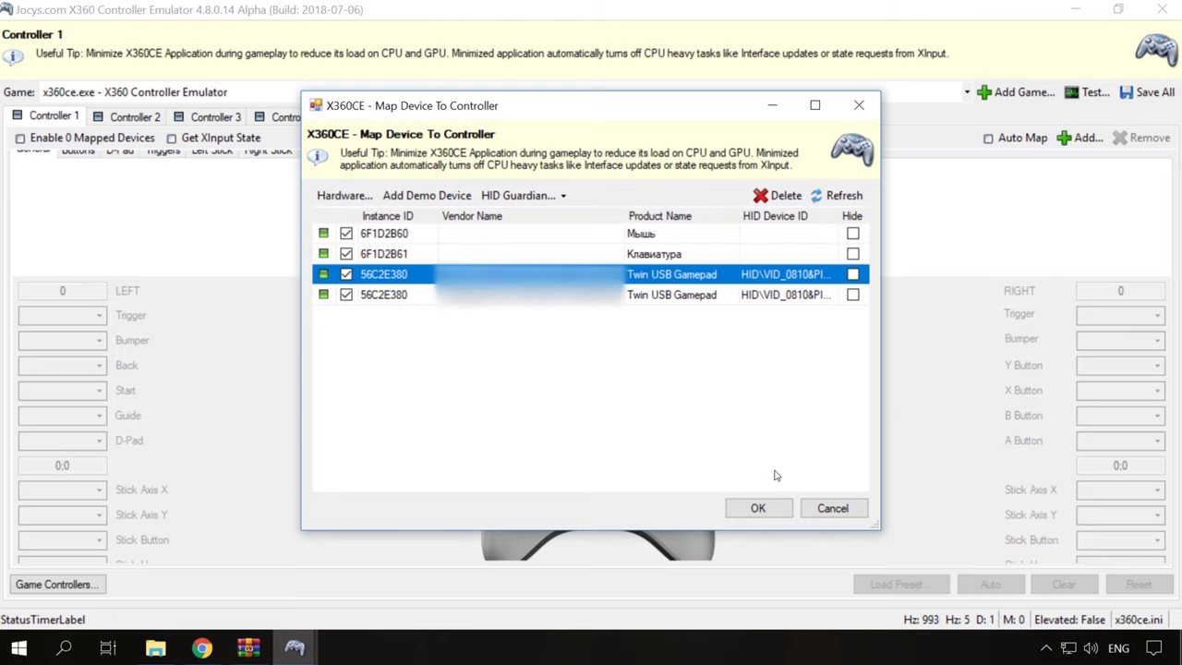
click(758, 509)
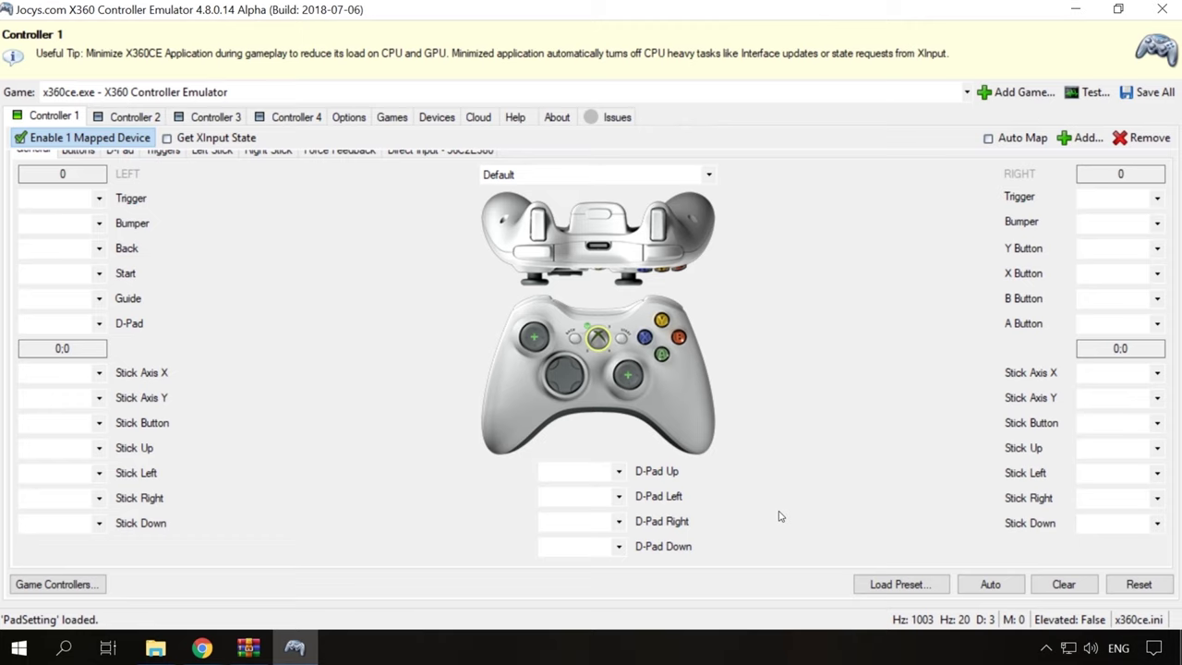
Fill in Controller 1's button and axis assignments automatically and save all emulator settings
click(991, 592)
click(624, 349)
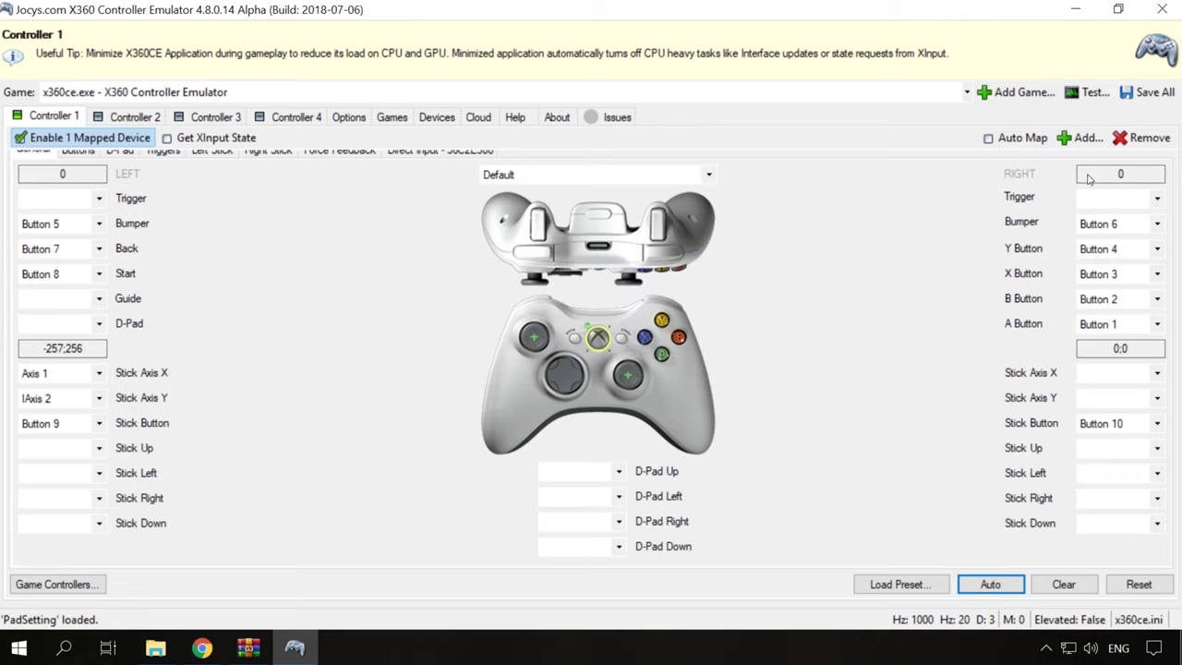
click(1155, 92)
Minimize the emulator and launch Need for Speed Payback from the desktop
click(1079, 14)
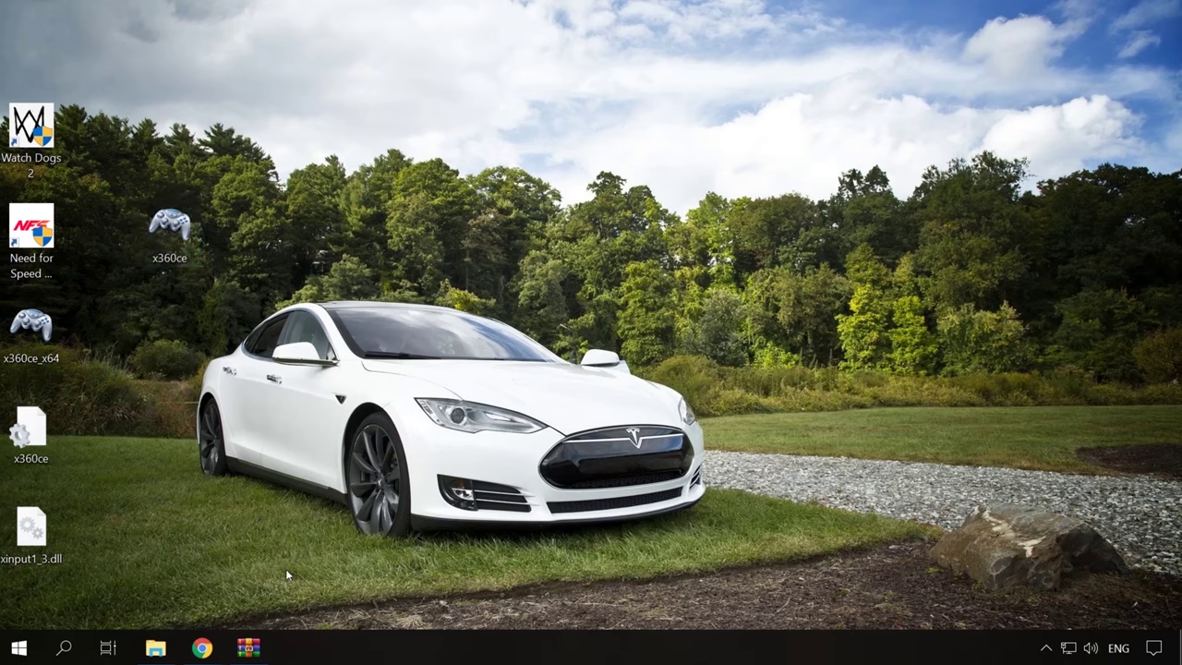
double_click(49, 273)
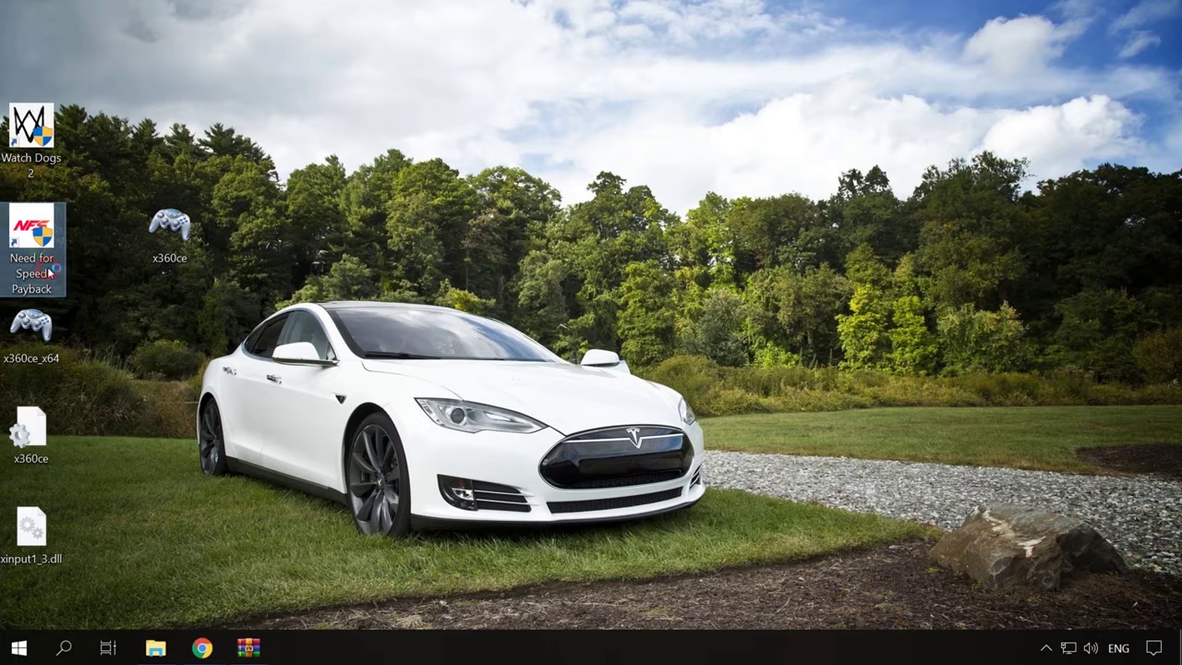